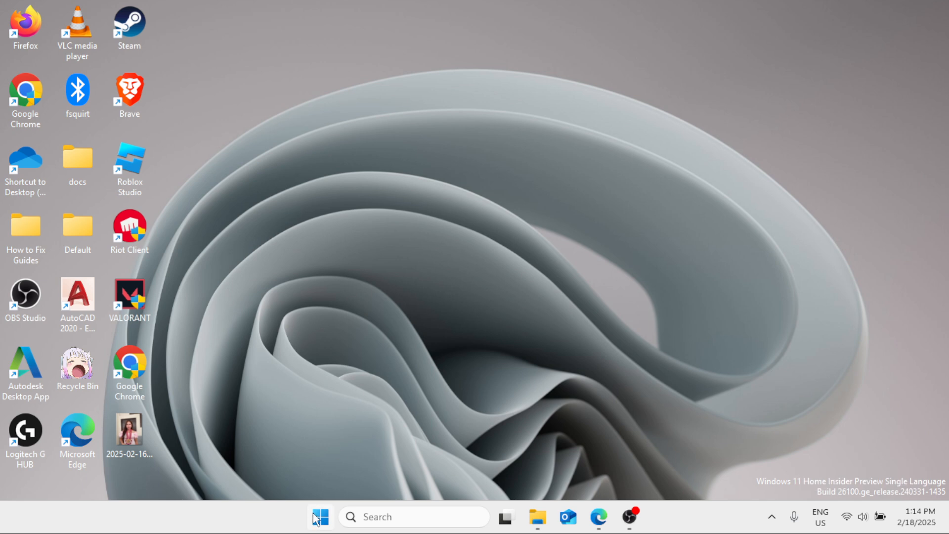
Step: View the Other troubleshooters list, including the audio troubleshooter, in the system's Troubleshoot settings and close Settings
{"action": "left_click", "coordinate": [319, 518]}
{"action": "left_click", "coordinate": [380, 213]}
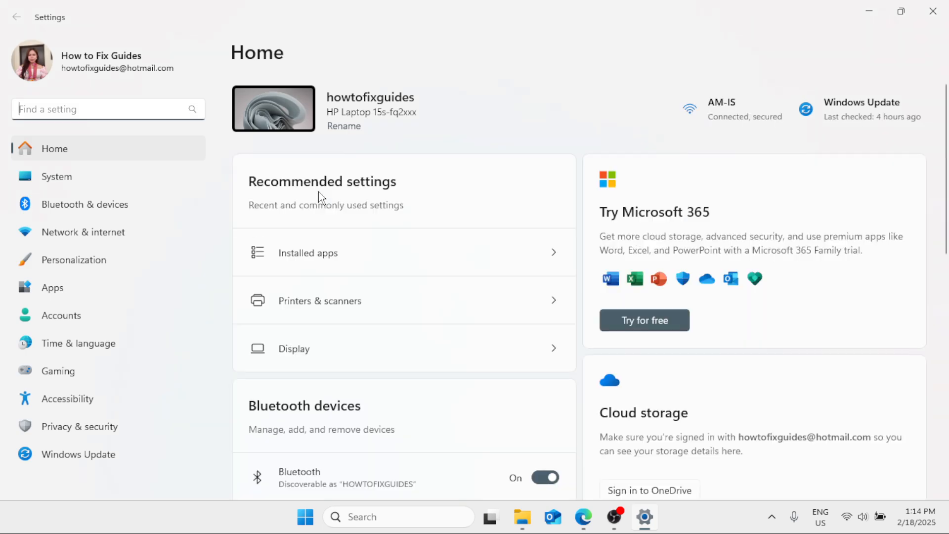
{"action": "left_click", "coordinate": [128, 182]}
{"action": "scroll", "coordinate": [393, 287], "scroll_direction": "down", "scroll_amount": 5}
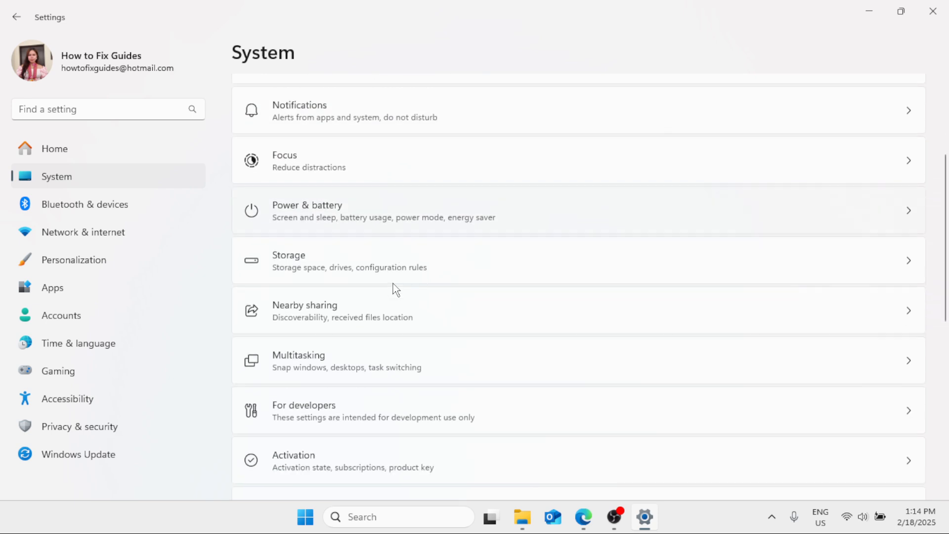
{"action": "left_click", "coordinate": [373, 442]}
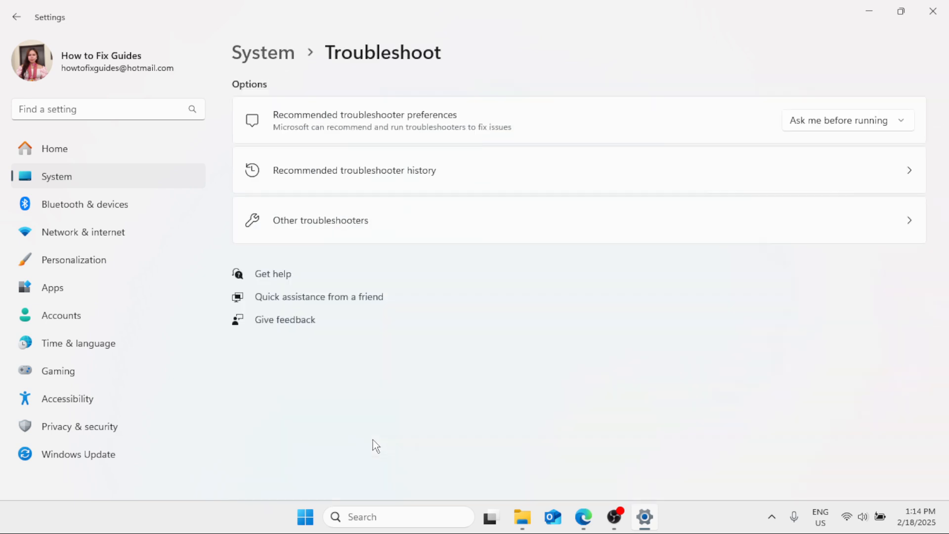
{"action": "left_click", "coordinate": [347, 221]}
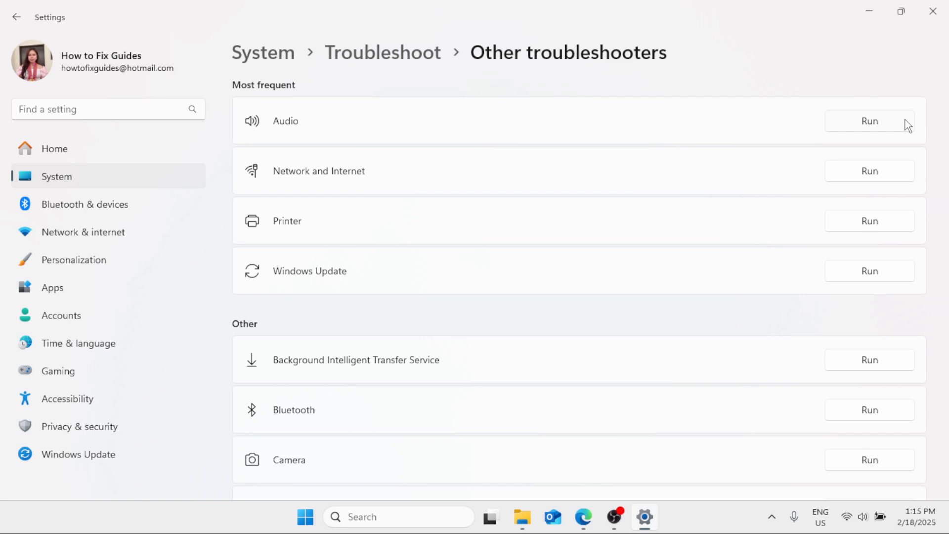
{"action": "left_click", "coordinate": [933, 11]}
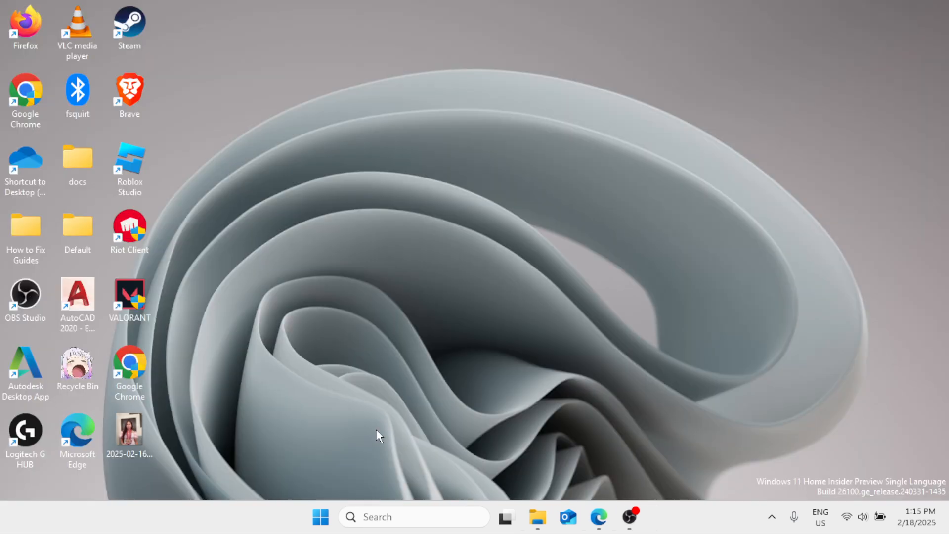
Step: Search Windows for "device manager", open Device Manager and move its window clear of the desktop shortcuts
{"action": "left_click", "coordinate": [394, 524]}
{"action": "type", "text": "dev"}
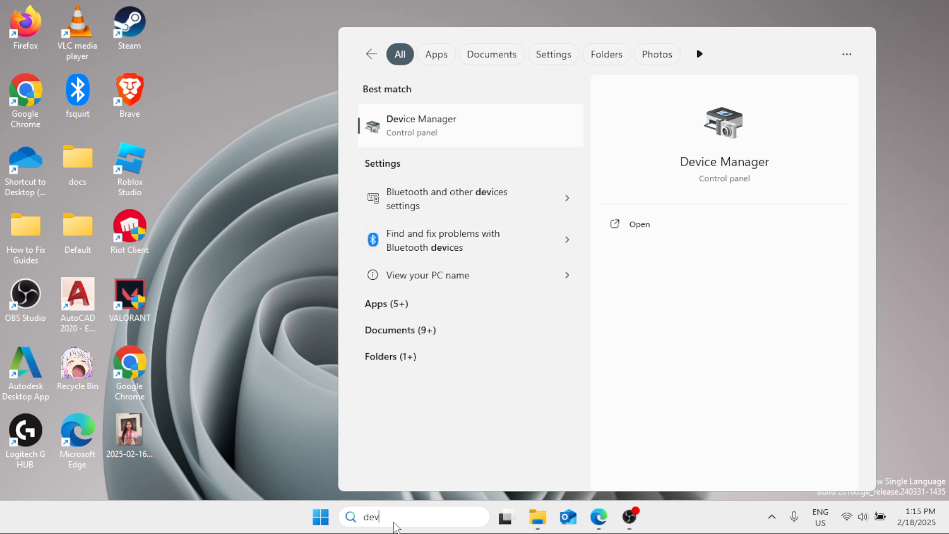
{"action": "type", "text": "ice "}
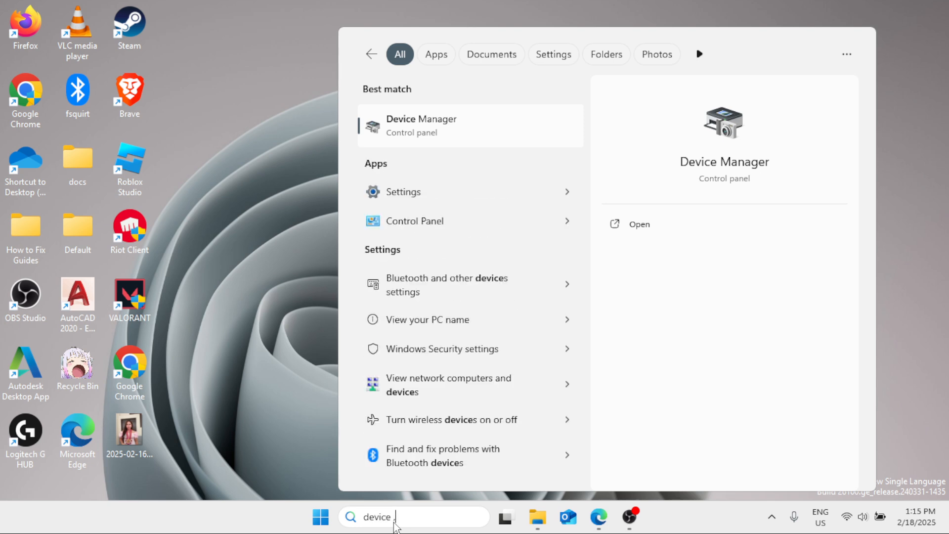
{"action": "type", "text": "manager"}
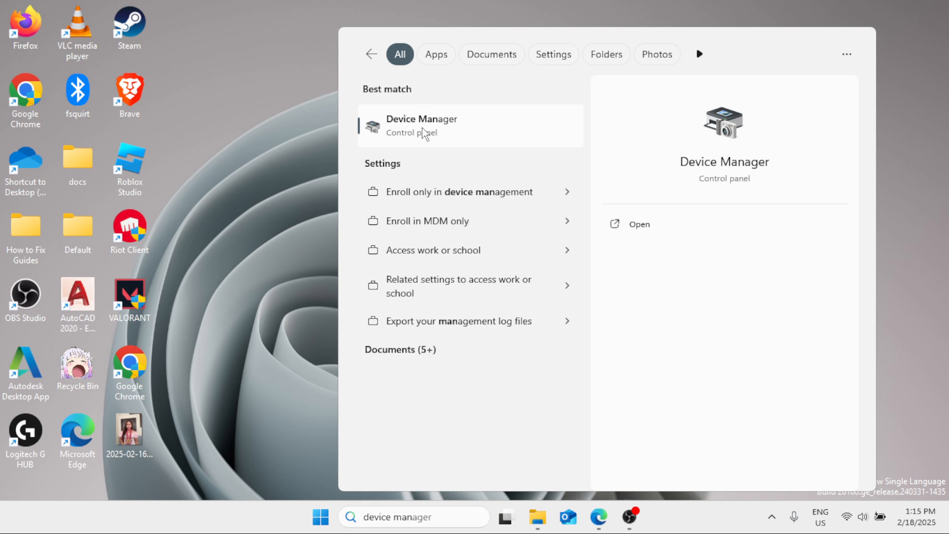
{"action": "left_click", "coordinate": [424, 130]}
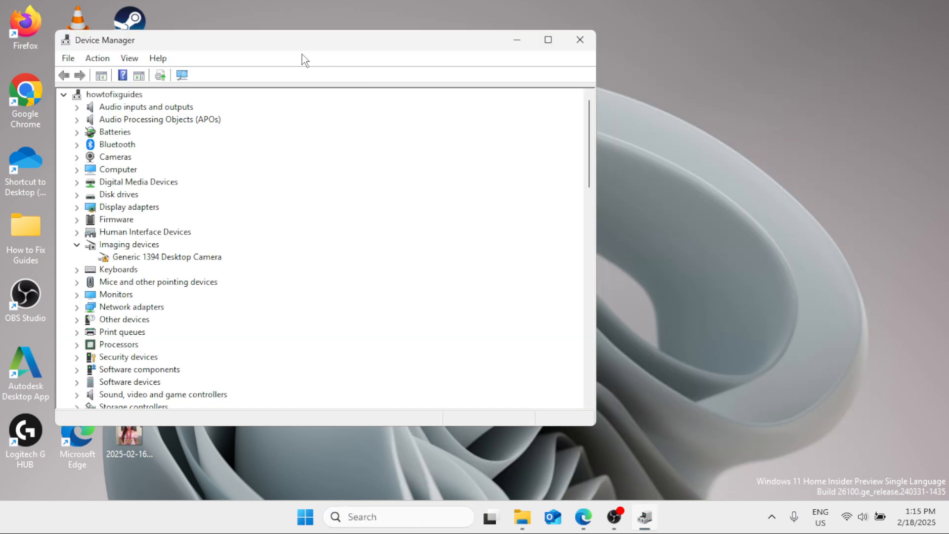
{"action": "left_click_drag", "start_coordinate": [288, 42], "coordinate": [469, 40]}
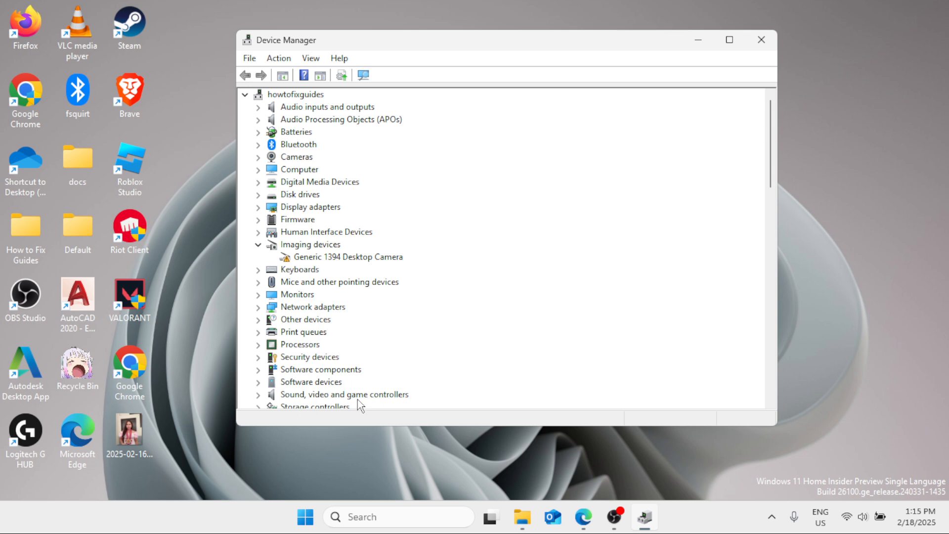
Step: Disable the Realtek(R) Audio device under Sound, video and game controllers and confirm the change
{"action": "left_click", "coordinate": [257, 395]}
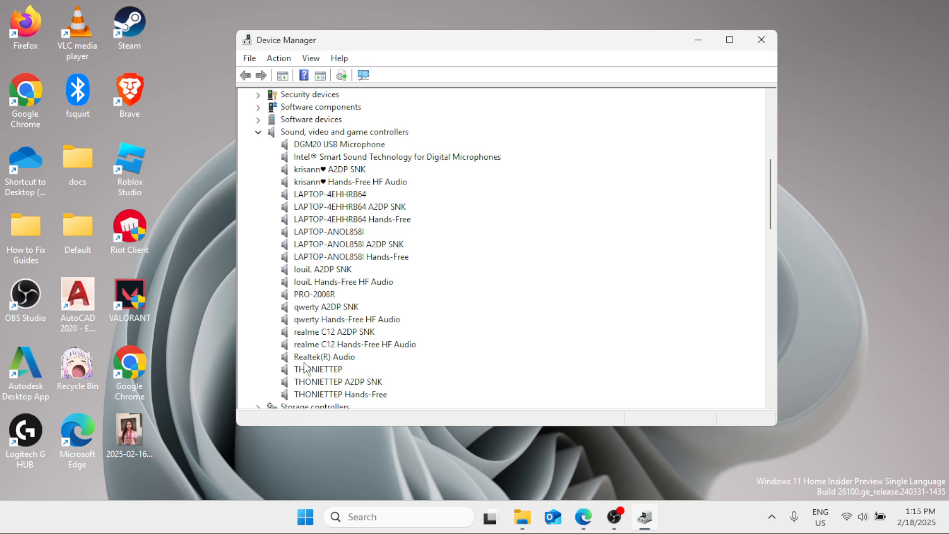
{"action": "scroll", "coordinate": [775, 180], "scroll_direction": "down", "scroll_amount": 1}
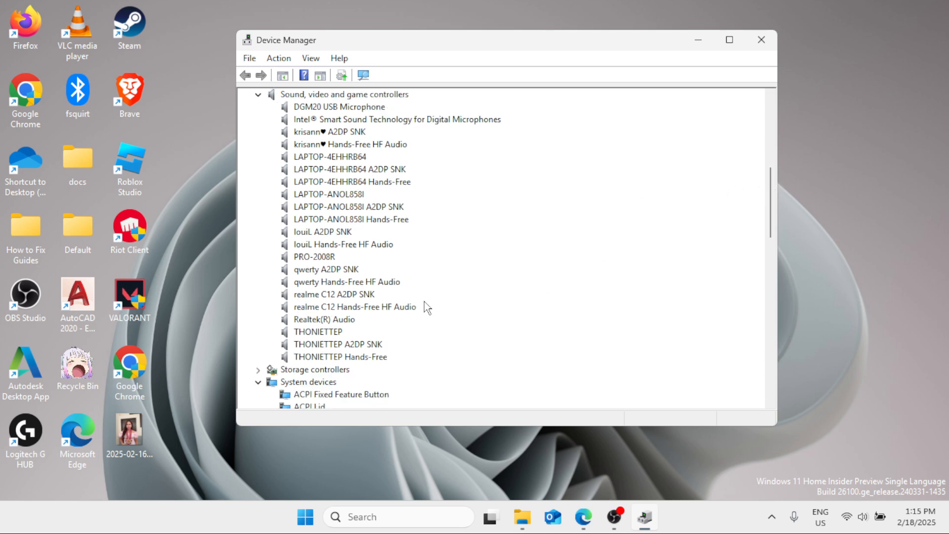
{"action": "left_click", "coordinate": [346, 321]}
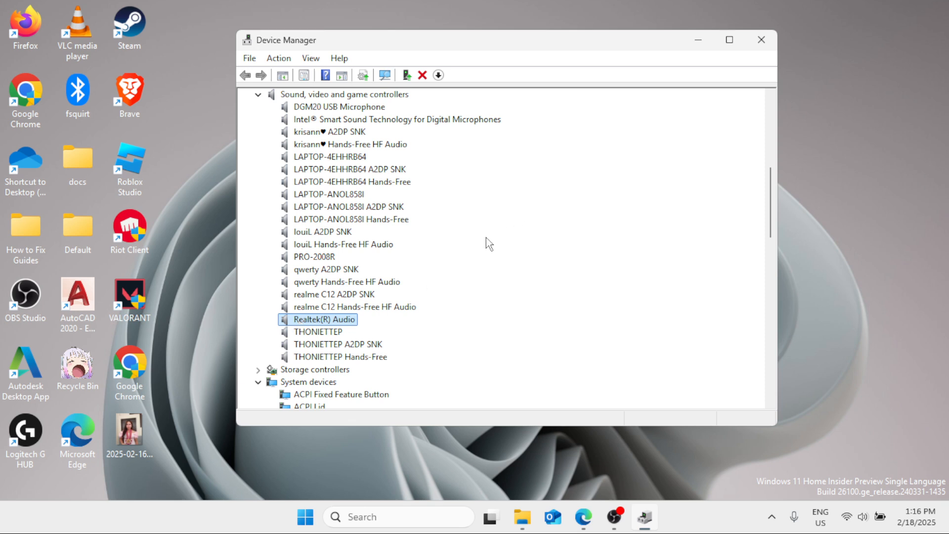
{"action": "right_click", "coordinate": [318, 319]}
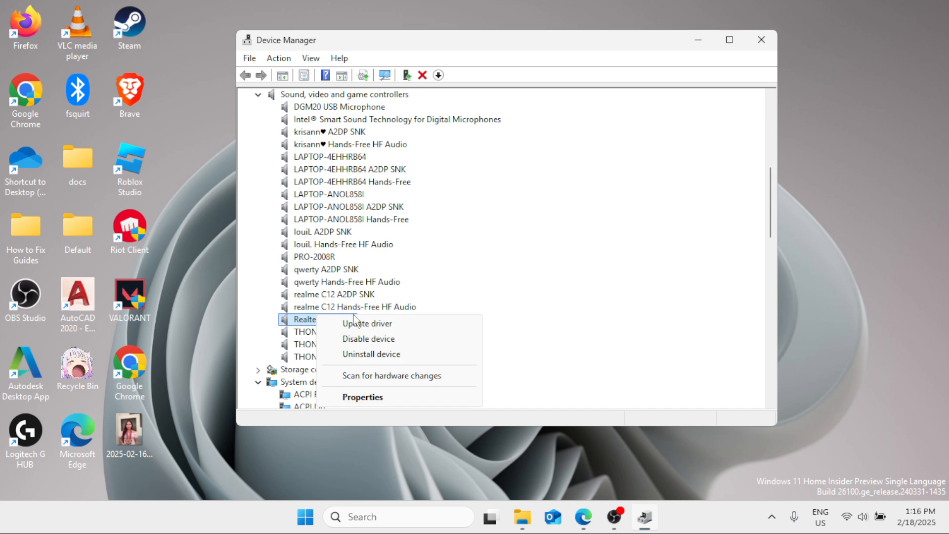
{"action": "left_click", "coordinate": [355, 340]}
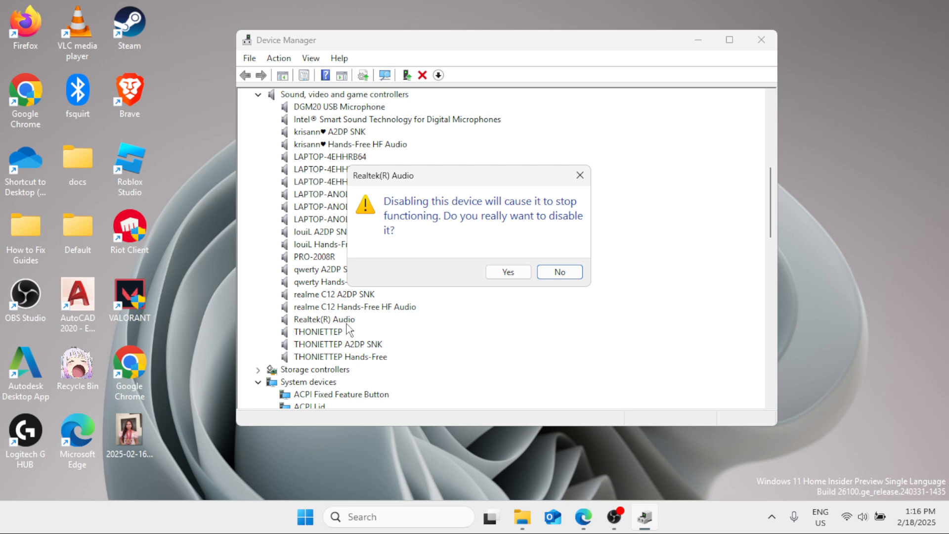
{"action": "left_click", "coordinate": [526, 276]}
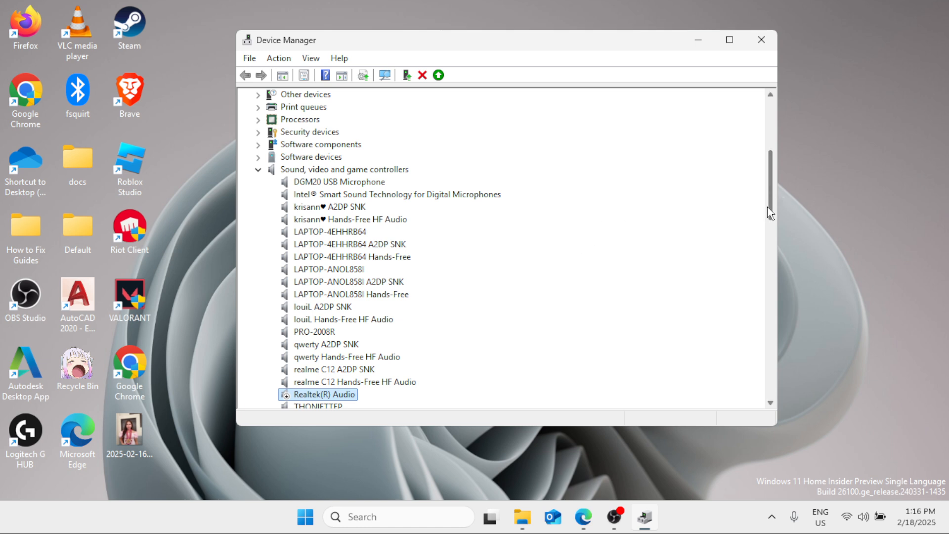
Step: Enable the Realtek(R) Audio device again and close Device Manager
{"action": "scroll", "coordinate": [770, 213], "scroll_direction": "down", "scroll_amount": 2}
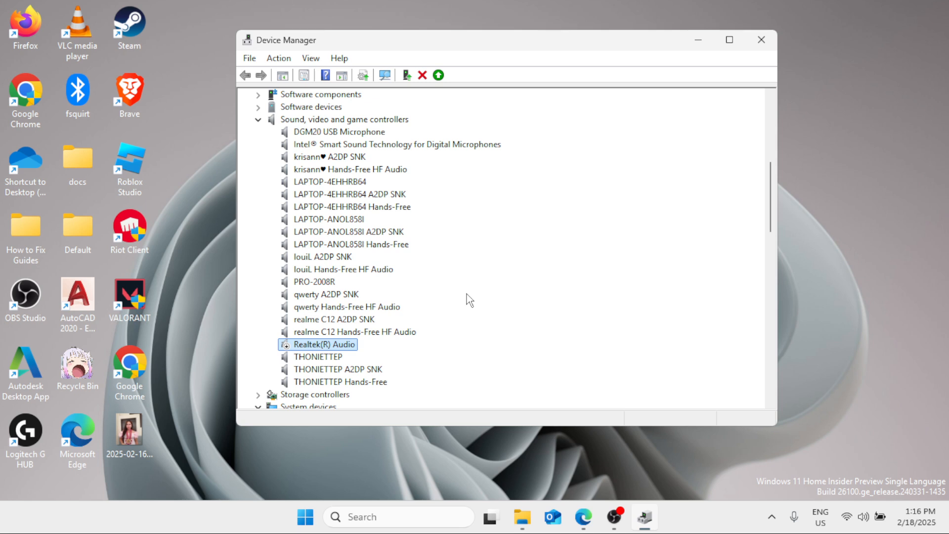
{"action": "right_click", "coordinate": [320, 346]}
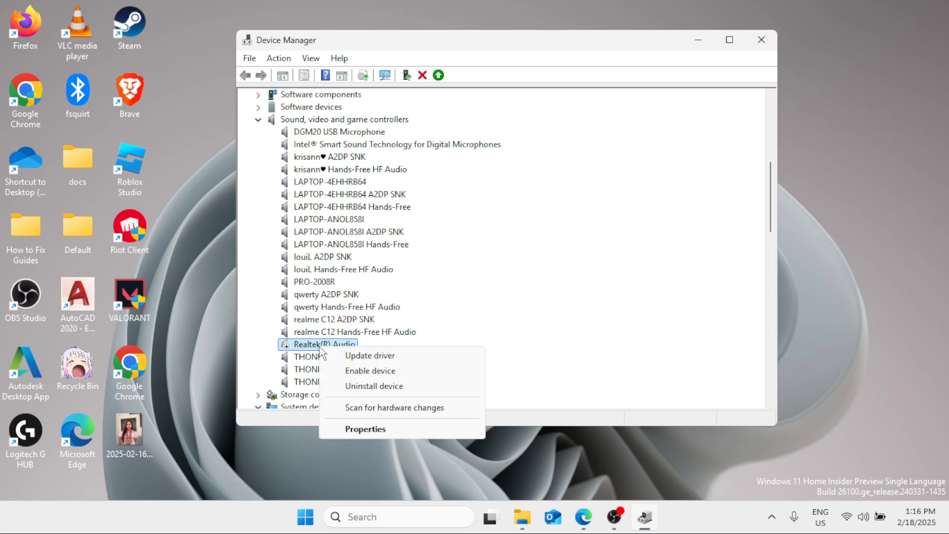
{"action": "left_click", "coordinate": [356, 369]}
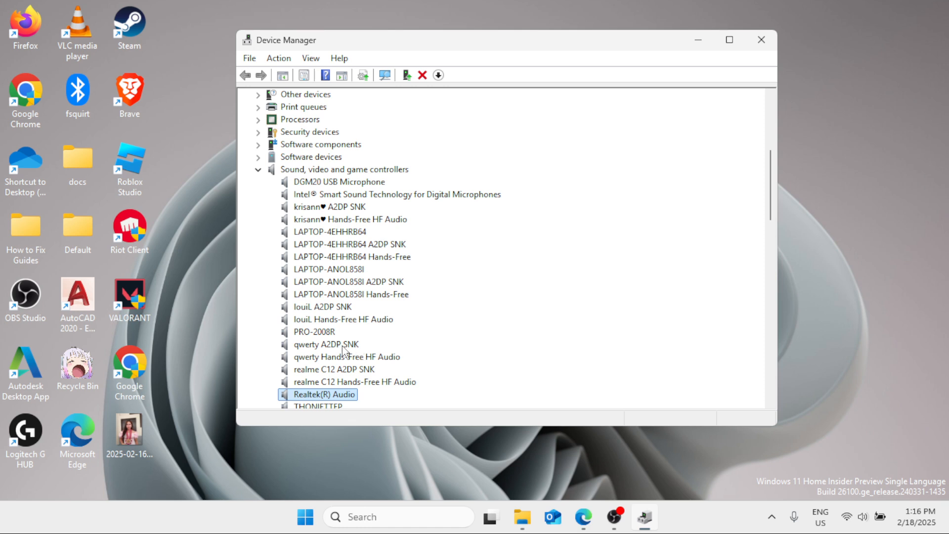
{"action": "scroll", "coordinate": [357, 350], "scroll_direction": "down", "scroll_amount": 3}
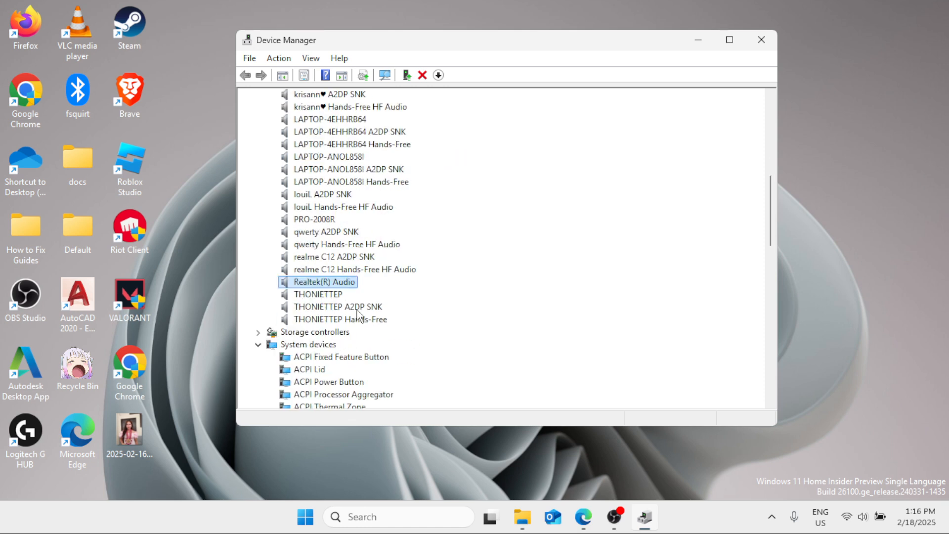
{"action": "right_click", "coordinate": [338, 287]}
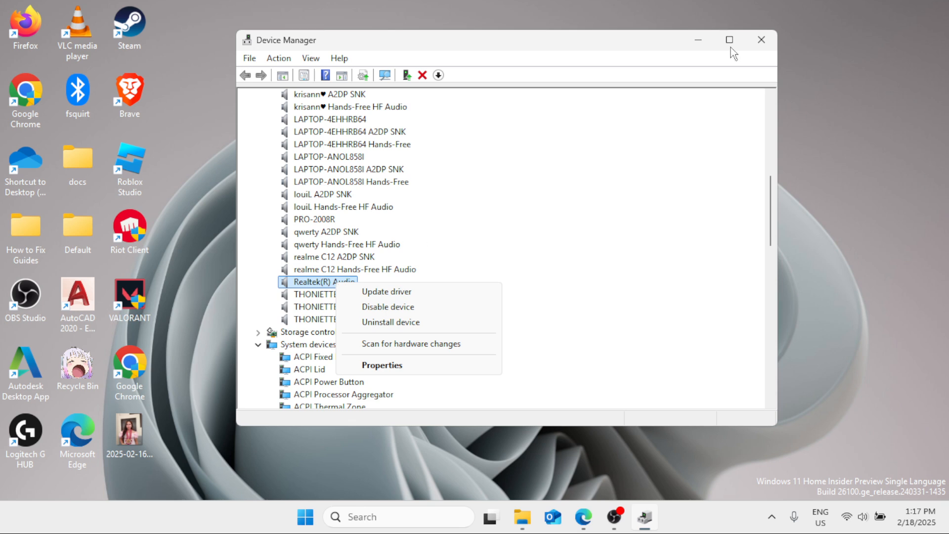
{"action": "left_click", "coordinate": [753, 43]}
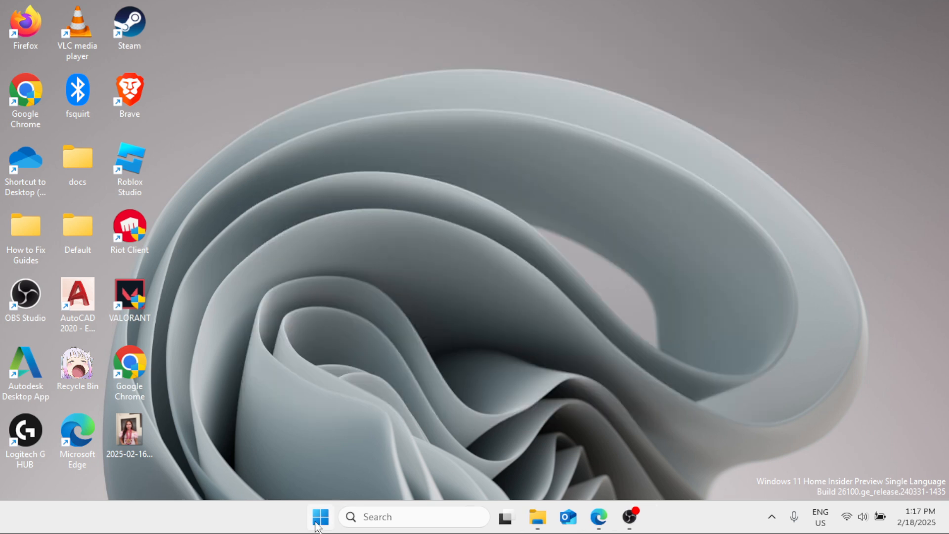
Step: Check which output device is chosen for playing sound in the system's Sound settings and close Settings
{"action": "left_click", "coordinate": [320, 516]}
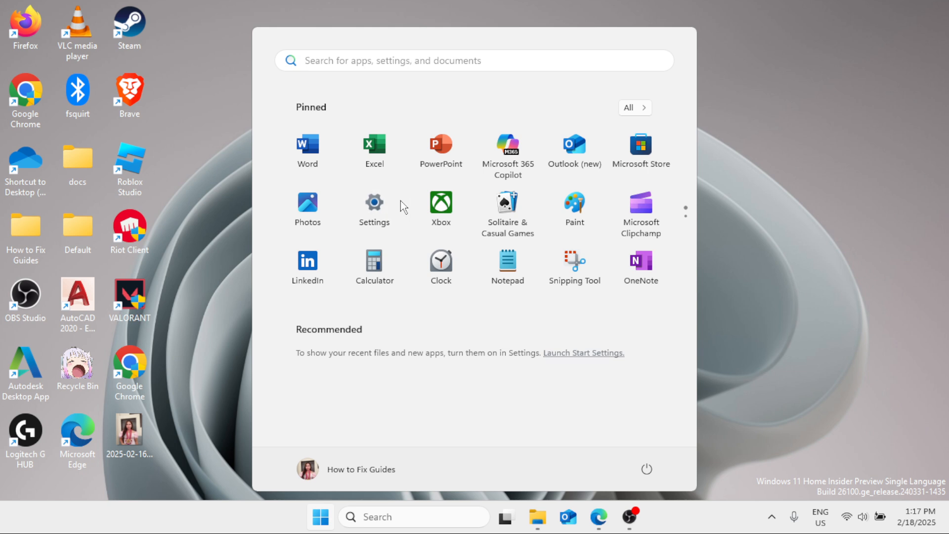
{"action": "left_click", "coordinate": [403, 206]}
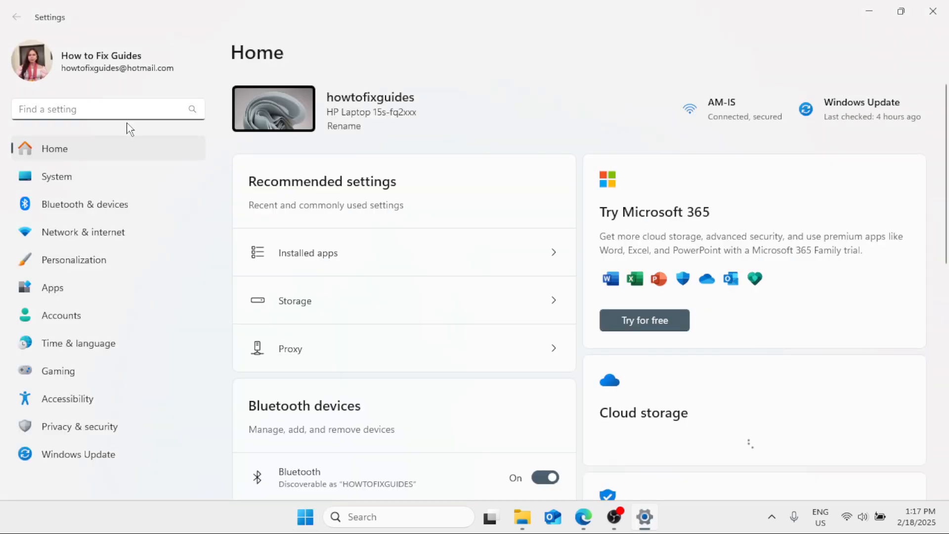
{"action": "left_click", "coordinate": [96, 182]}
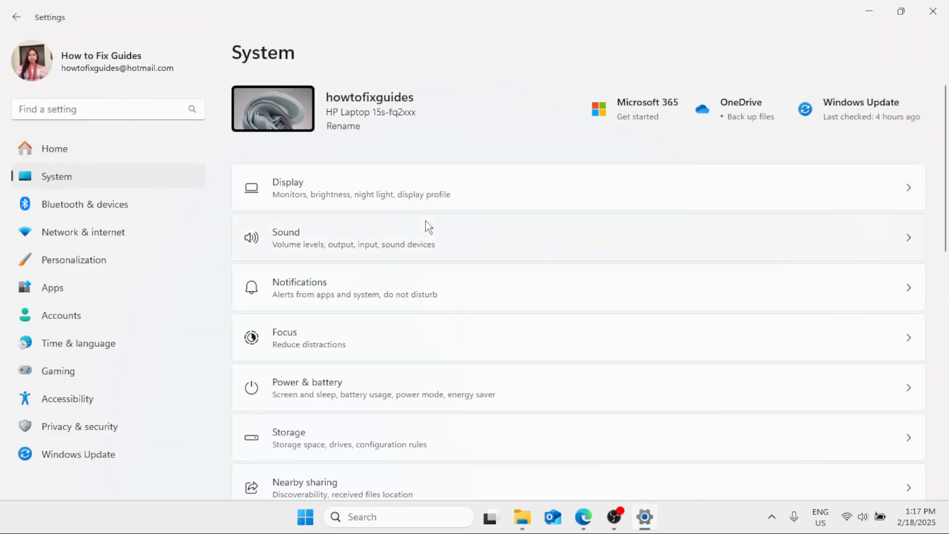
{"action": "scroll", "coordinate": [427, 226], "scroll_direction": "down", "scroll_amount": 2}
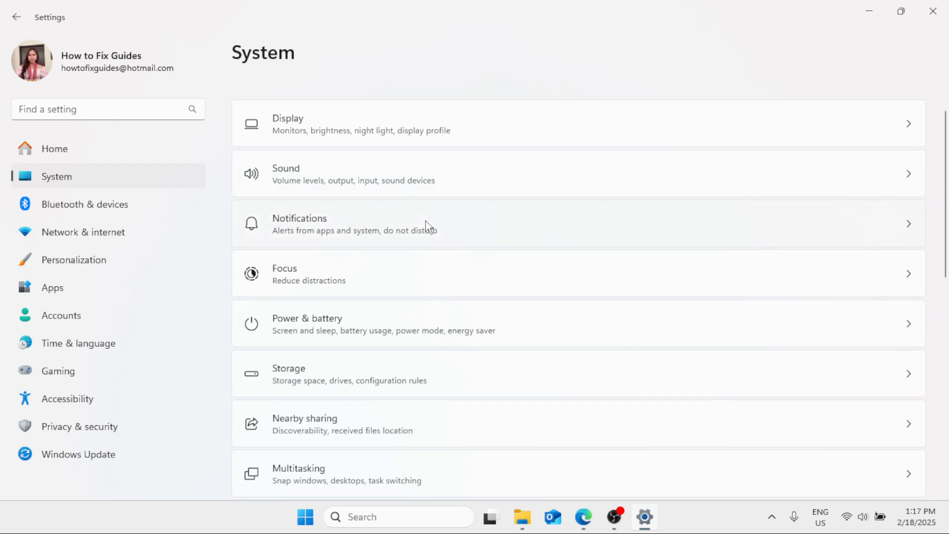
{"action": "left_click", "coordinate": [420, 187]}
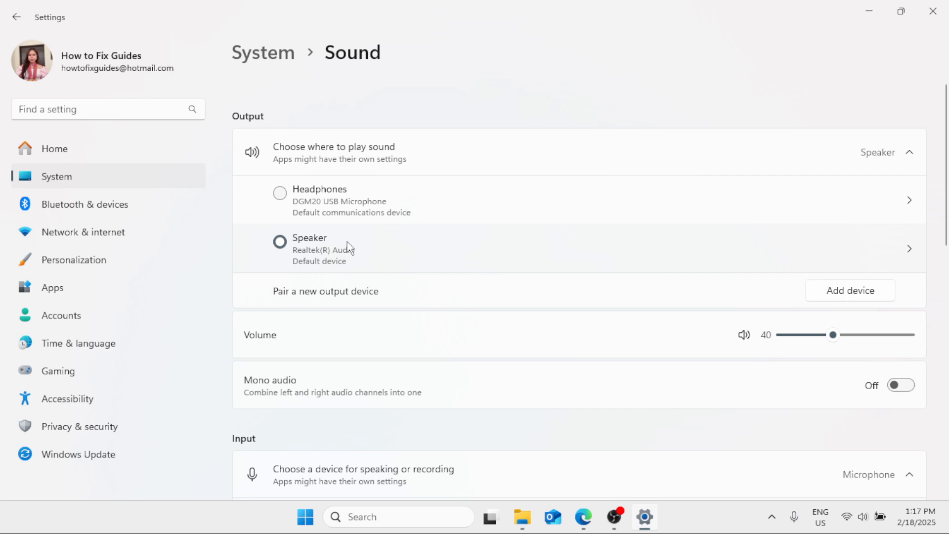
{"action": "left_click", "coordinate": [933, 11]}
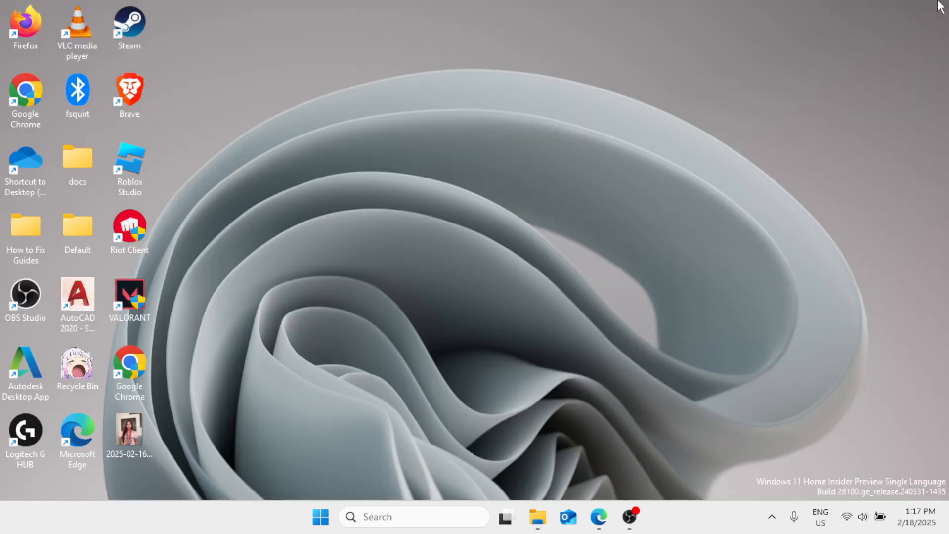
Step: Reopen Device Manager through a search for "device" and move its window toward the middle of the desktop
{"action": "left_click", "coordinate": [394, 520]}
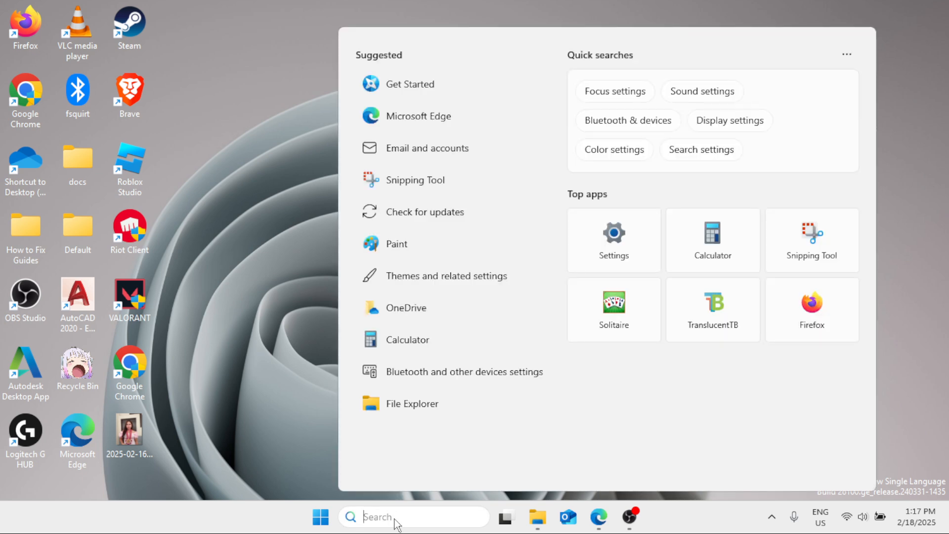
{"action": "type", "text": "device"}
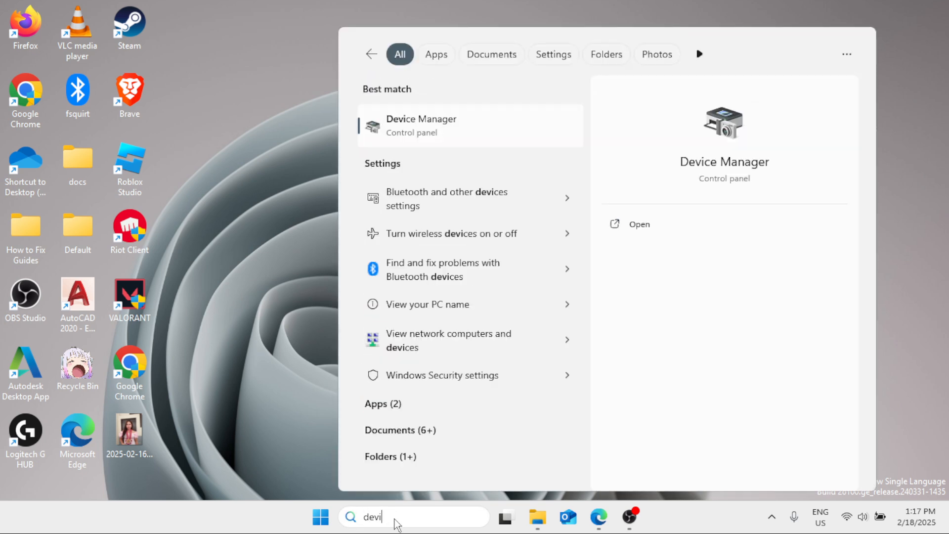
{"action": "left_click", "coordinate": [457, 126]}
{"action": "left_click_drag", "start_coordinate": [257, 52], "coordinate": [459, 65]}
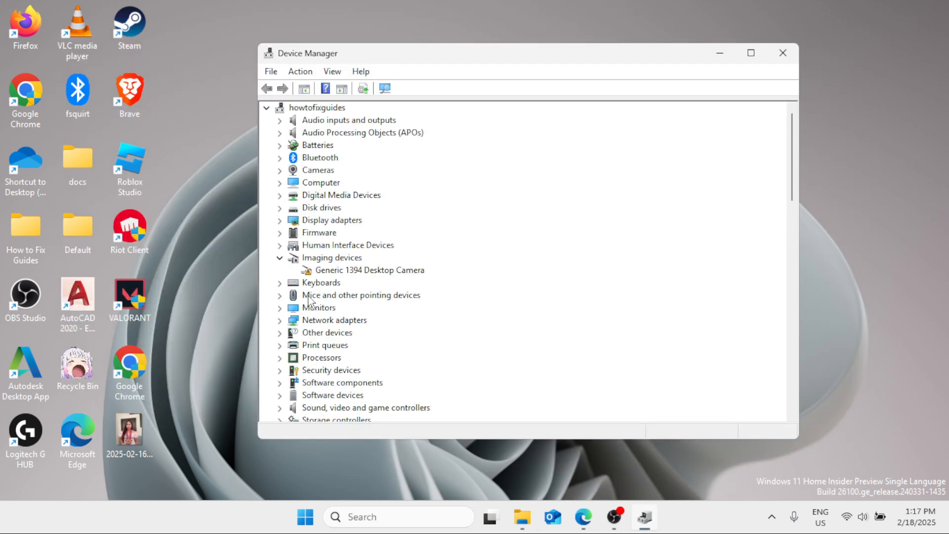
Step: Run an automatic driver update search for Realtek(R) Audio, and close the update wizard and Device Manager
{"action": "left_click", "coordinate": [280, 409]}
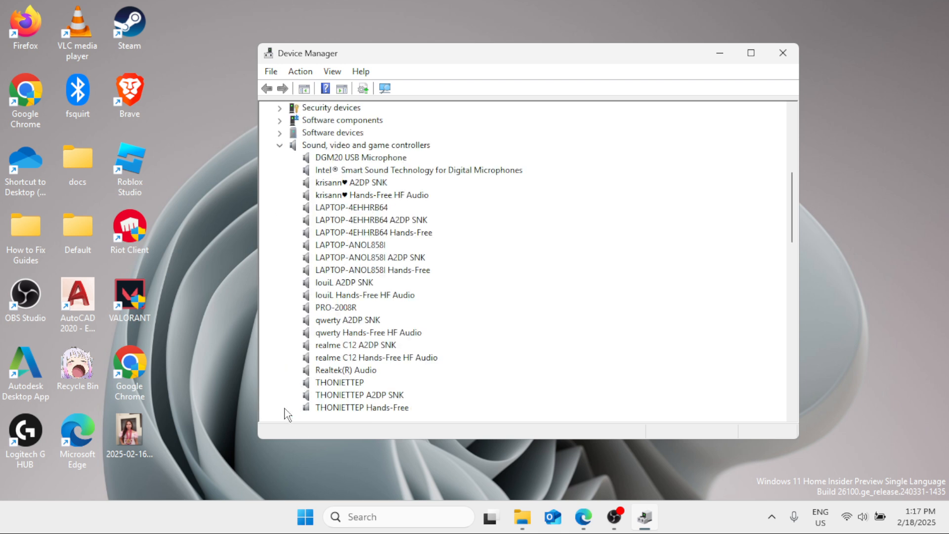
{"action": "left_click", "coordinate": [339, 372]}
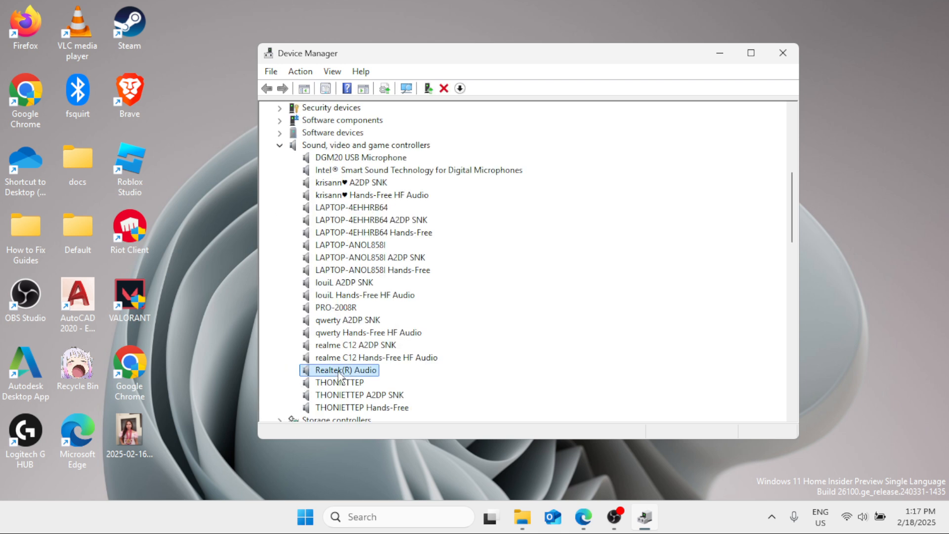
{"action": "right_click", "coordinate": [340, 372]}
{"action": "left_click", "coordinate": [390, 380]}
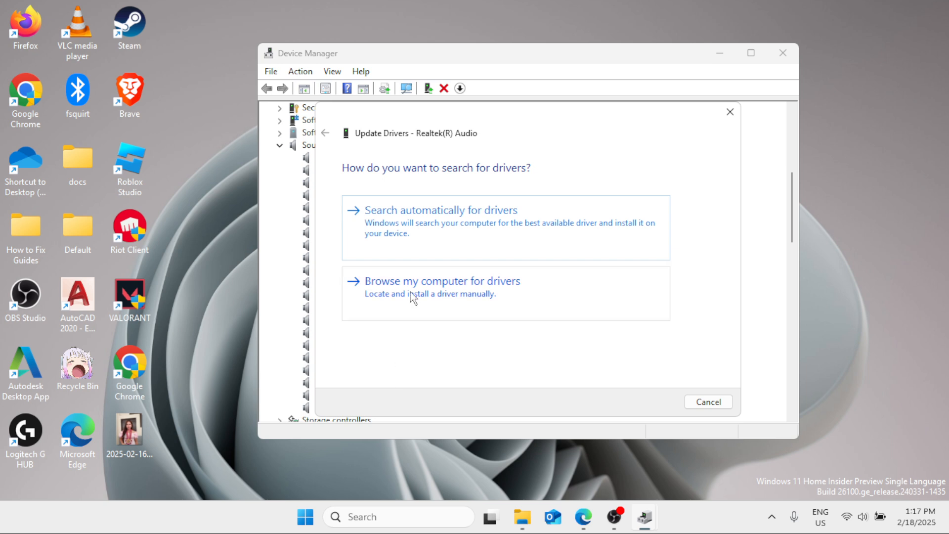
{"action": "left_click", "coordinate": [415, 229]}
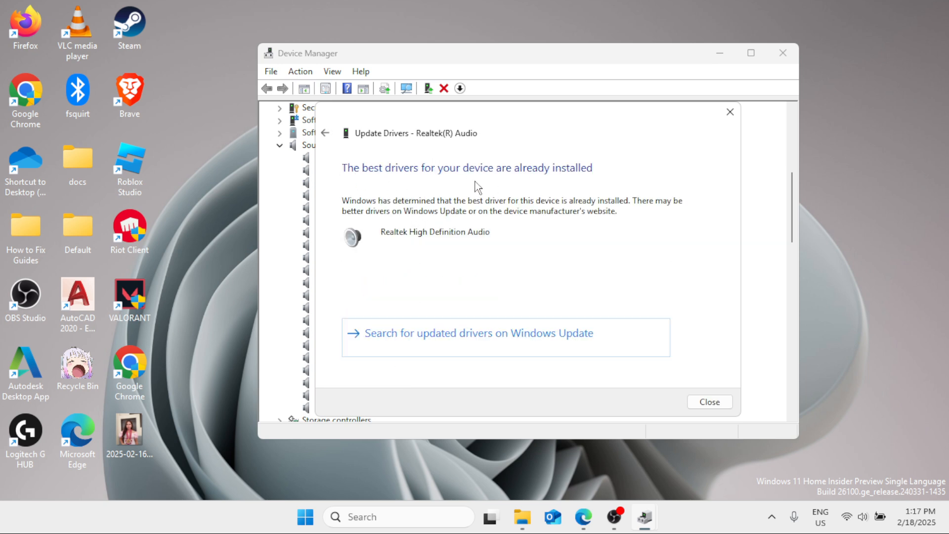
{"action": "left_click", "coordinate": [711, 402]}
{"action": "left_click", "coordinate": [781, 55]}
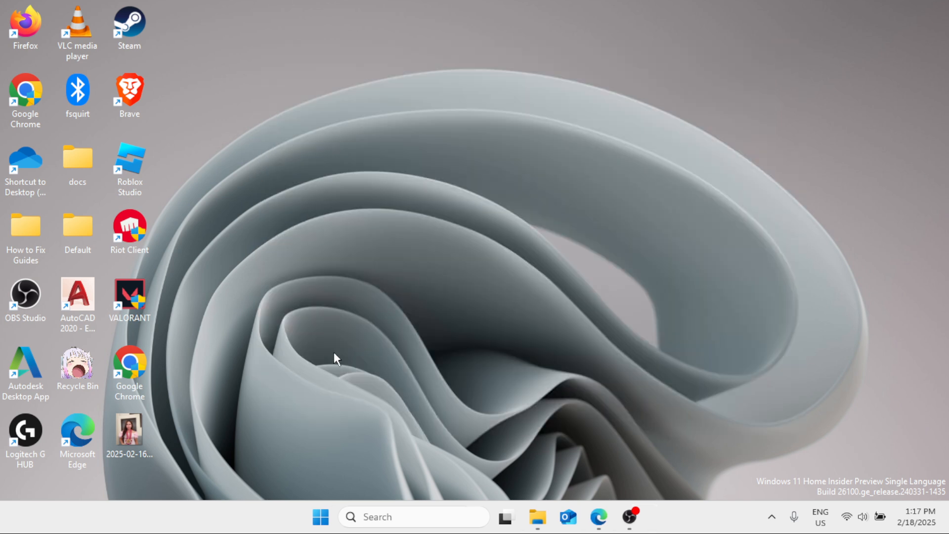
Step: View the Windows shut down or sign out options, including Restart, and dismiss them without choosing one
{"action": "right_click", "coordinate": [319, 523]}
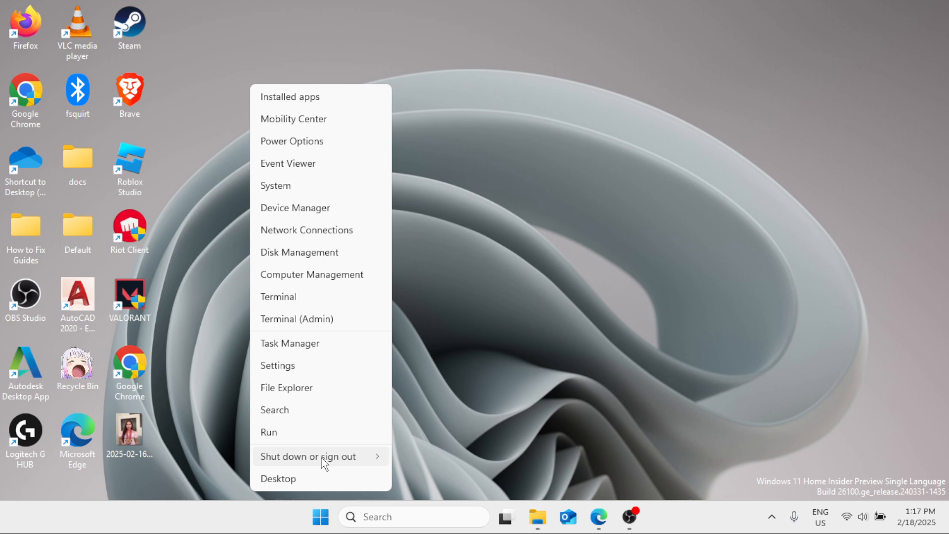
{"action": "mouse_move", "coordinate": [323, 460]}
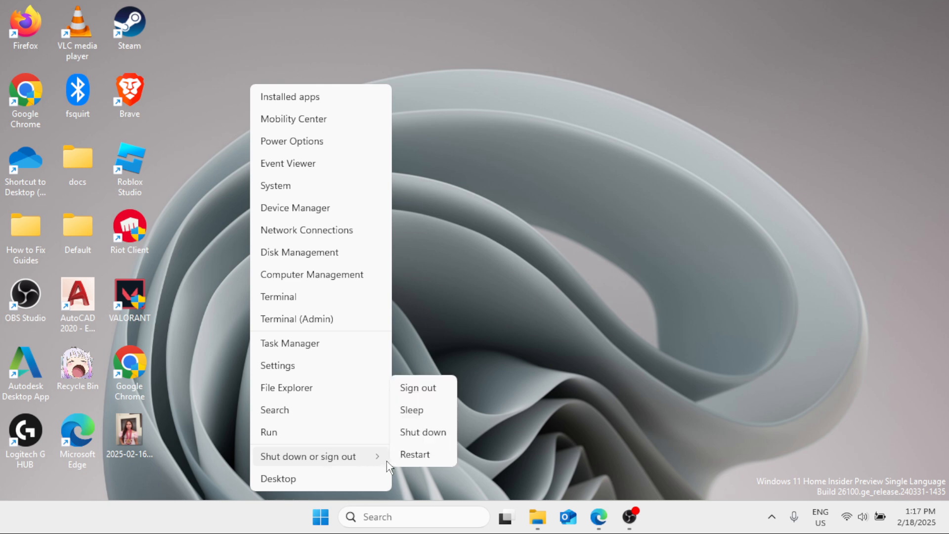
{"action": "left_click", "coordinate": [464, 290]}
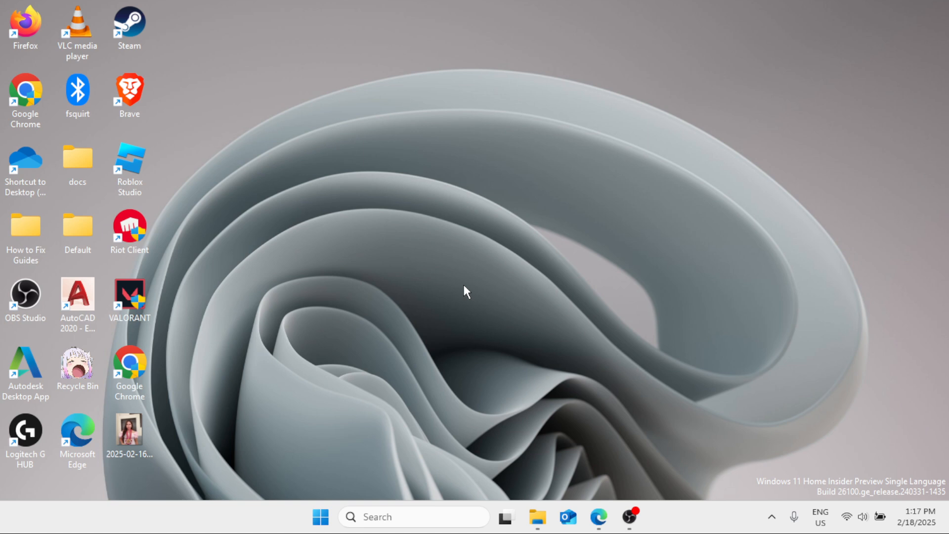